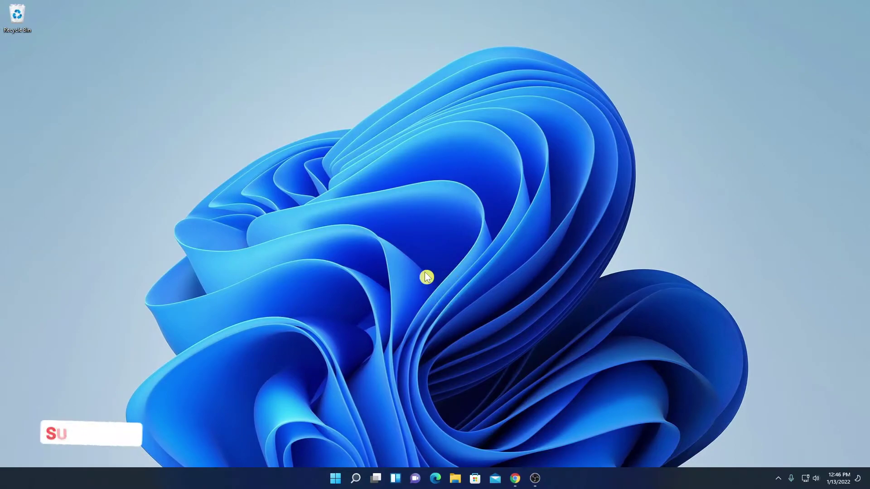
From Chrome's Google results for shotcut, open the 'Shotcut - Home' page at shotcut.org and browse it.
{"action": "left_click", "coordinate": [515, 479]}
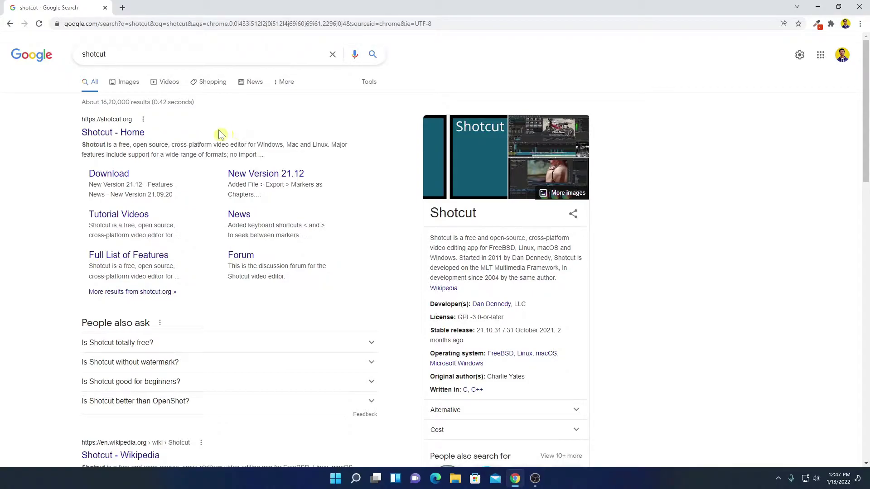
{"action": "left_click", "coordinate": [133, 131]}
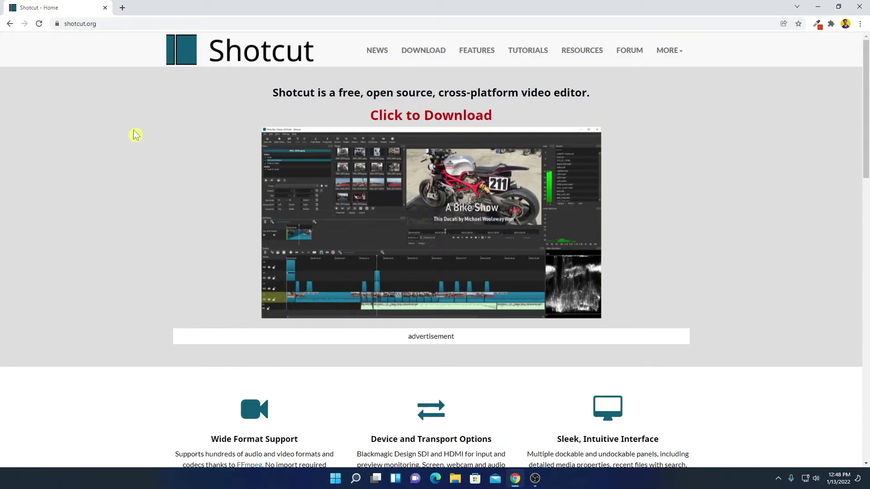
{"action": "scroll", "coordinate": [670, 163], "scroll_direction": "down", "scroll_amount": 7}
{"action": "scroll", "coordinate": [672, 167], "scroll_direction": "down", "scroll_amount": 5}
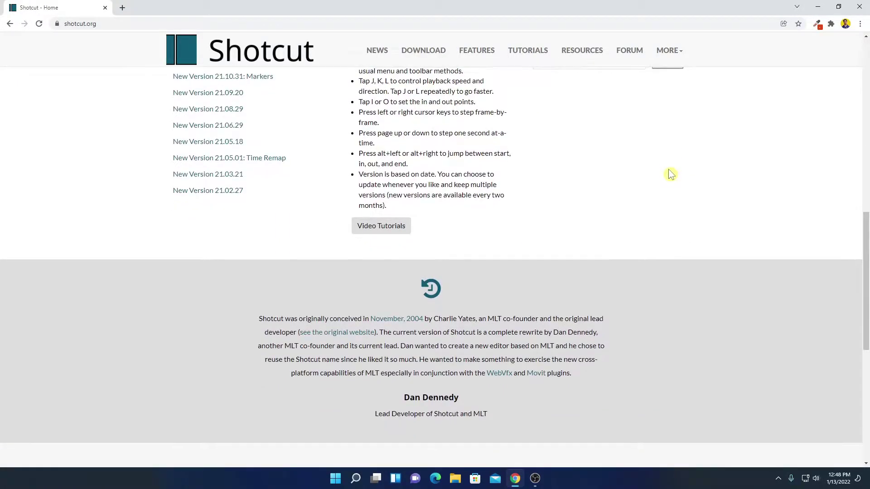
{"action": "scroll", "coordinate": [670, 174], "scroll_direction": "up", "scroll_amount": 12}
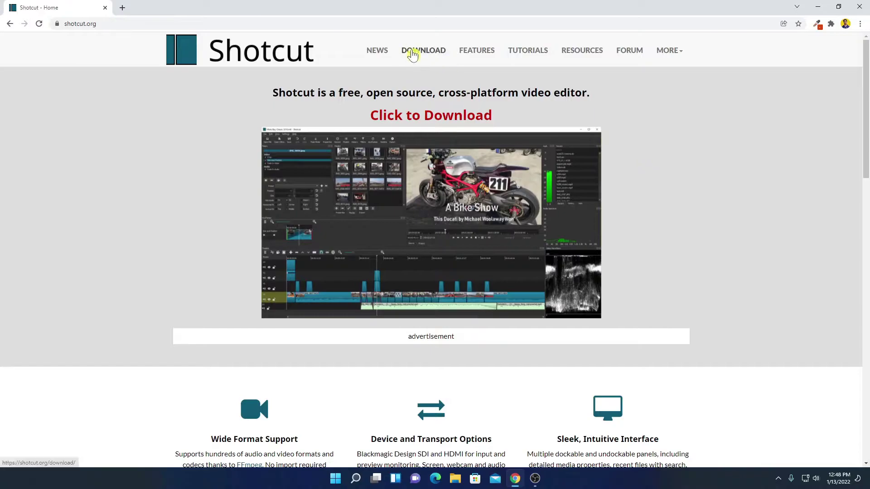
Go to the shotcut.org download page to get the Windows installer shotcut-win64-211224.exe.
{"action": "left_click", "coordinate": [413, 54]}
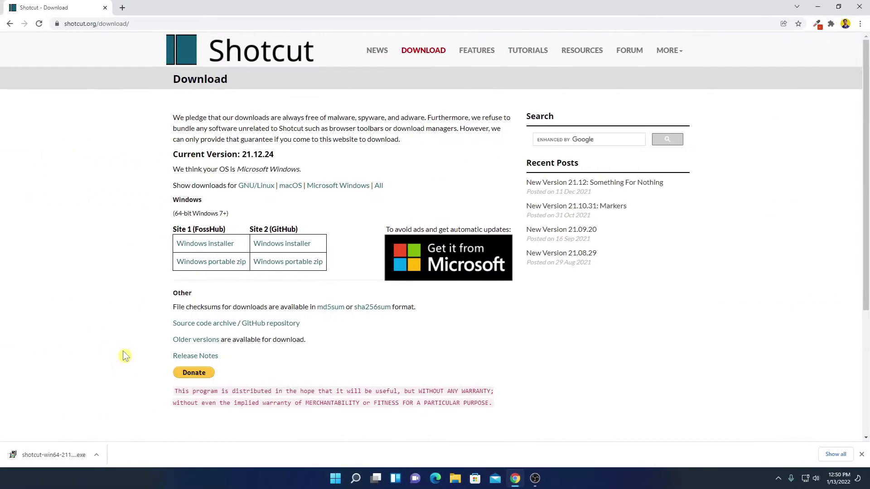
Run the downloaded Shotcut installer and minimize Chrome to reveal Shotcut Setup.
{"action": "left_click", "coordinate": [96, 455]}
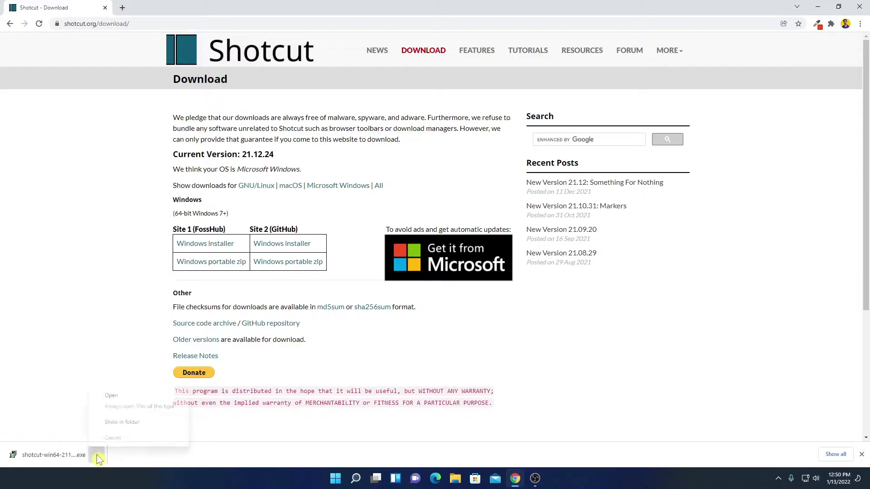
{"action": "left_click", "coordinate": [134, 398]}
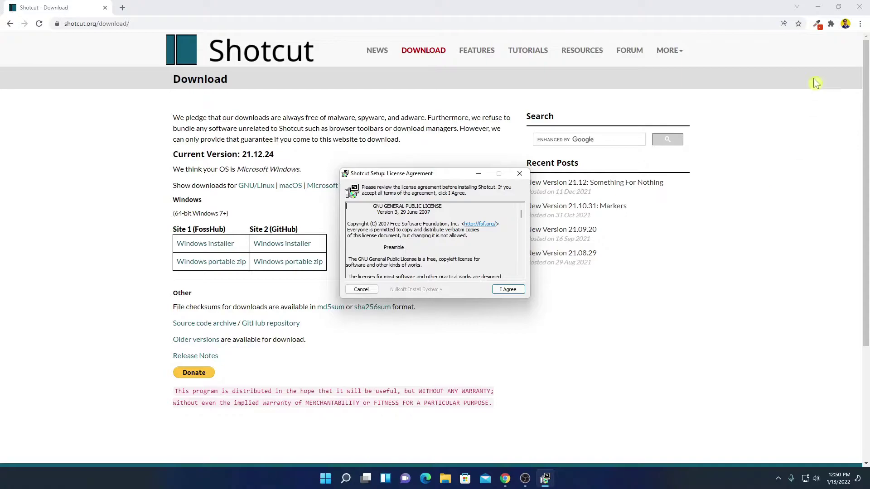
{"action": "left_click", "coordinate": [818, 7]}
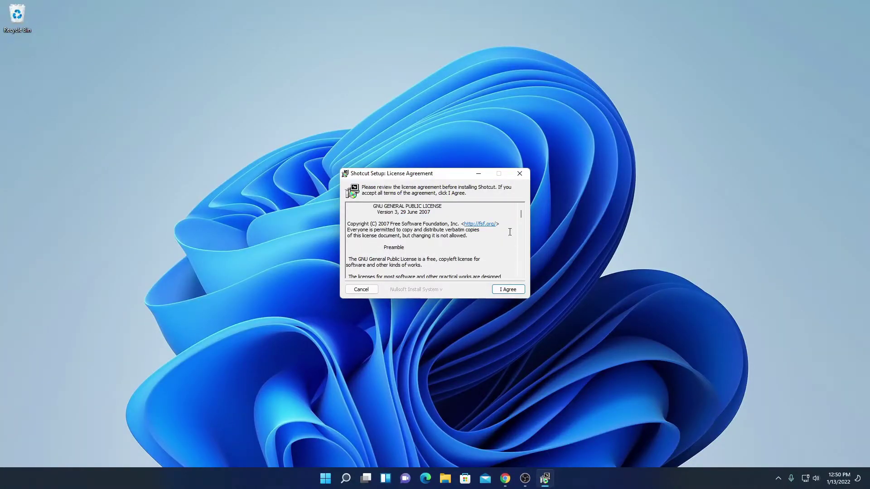
Accept the GPL license agreement and bring up the install-location folder picker.
{"action": "scroll", "coordinate": [509, 244], "scroll_direction": "down", "scroll_amount": 5}
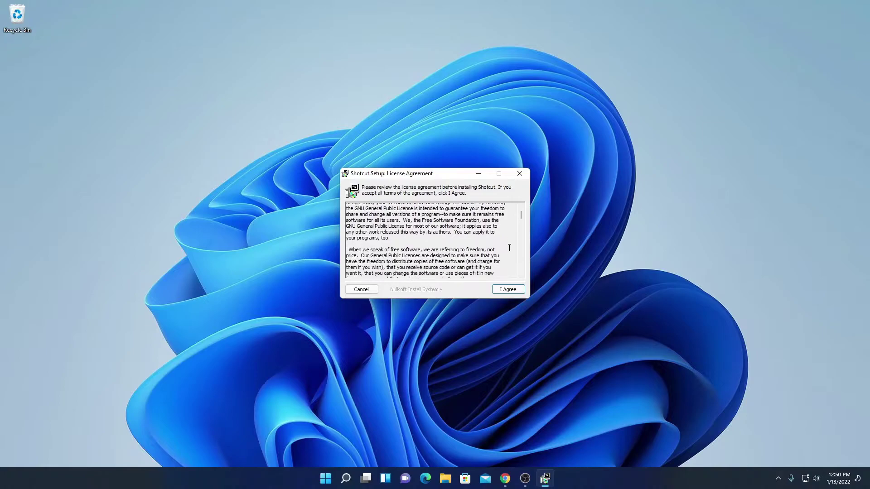
{"action": "left_click", "coordinate": [508, 290]}
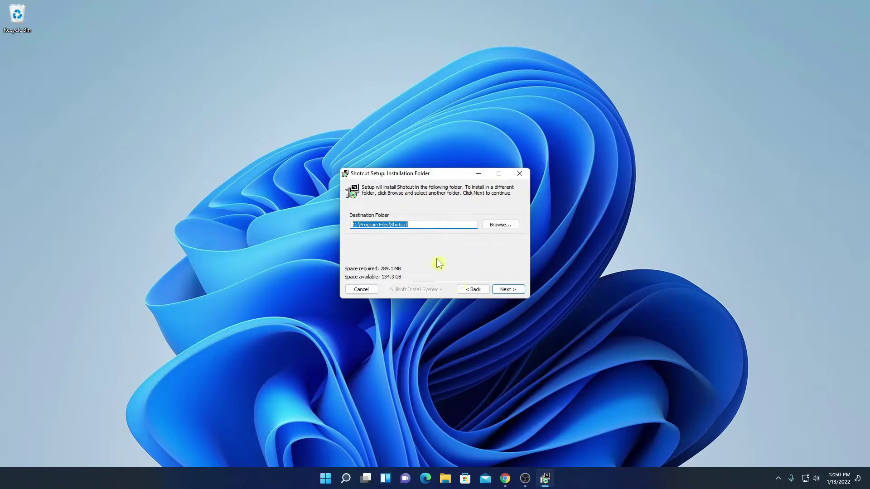
{"action": "left_click", "coordinate": [501, 224]}
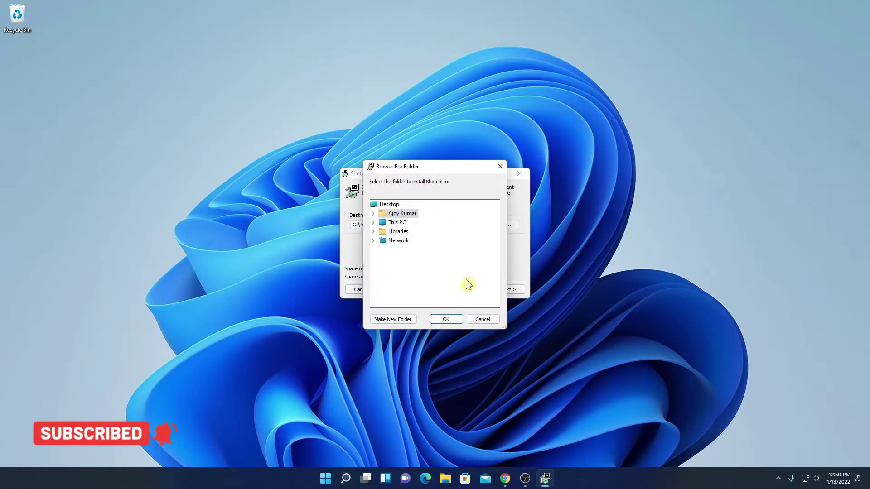
Keep the default C:\Program Files\Shotcut folder, enable Create Desktop Shortcut (Icon), and install.
{"action": "left_click", "coordinate": [483, 319]}
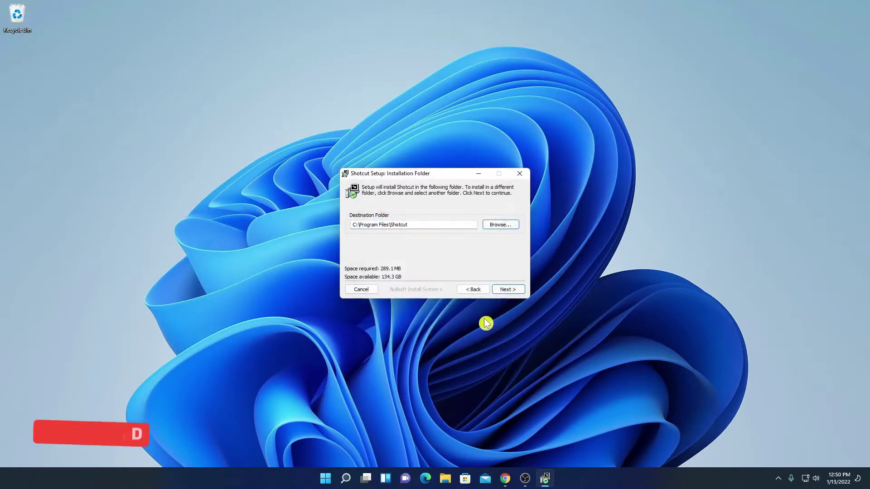
{"action": "left_click", "coordinate": [507, 289]}
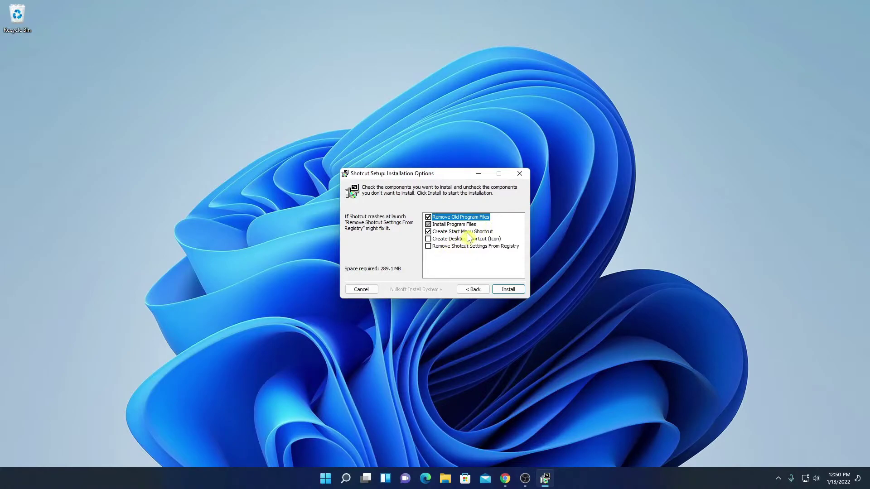
{"action": "left_click", "coordinate": [429, 239]}
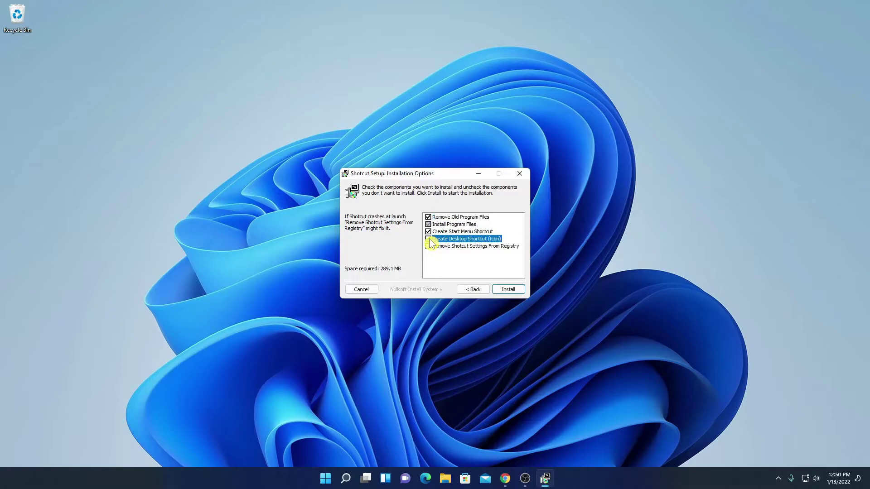
{"action": "left_click", "coordinate": [508, 290]}
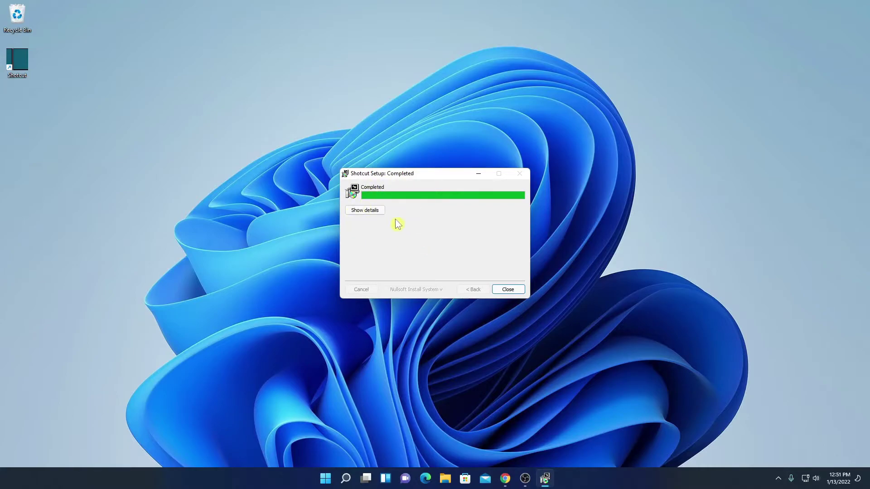
Close the finished installer and search Windows for 'shotcut' to find the app.
{"action": "left_click", "coordinate": [507, 289]}
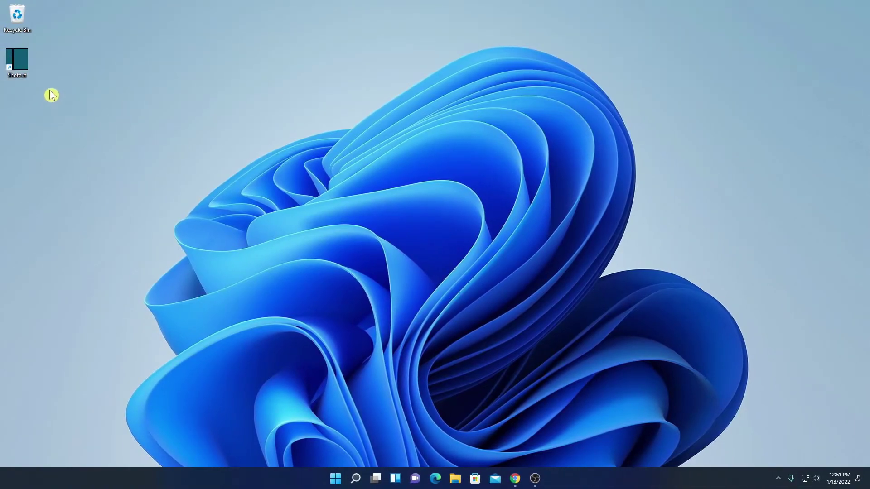
{"action": "left_click_drag", "start_coordinate": [51, 91], "coordinate": [8, 61]}
{"action": "left_click", "coordinate": [131, 109]}
{"action": "left_click", "coordinate": [357, 478]}
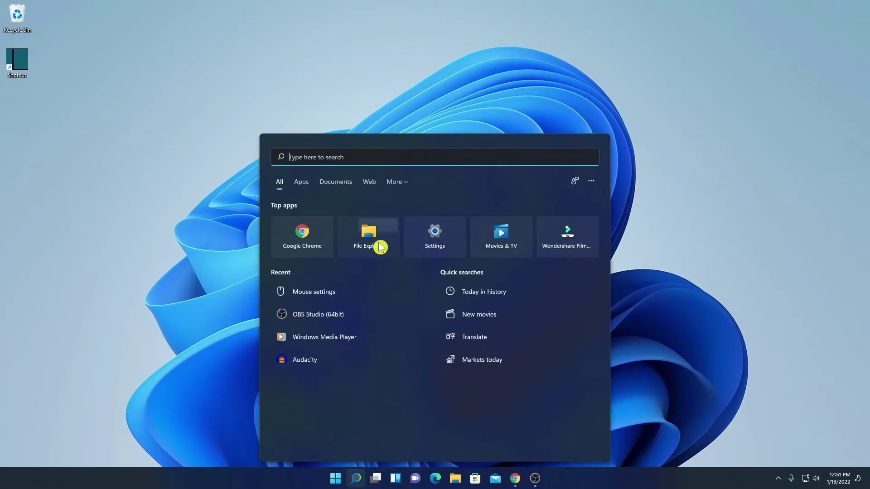
{"action": "type", "text": "shotcut"}
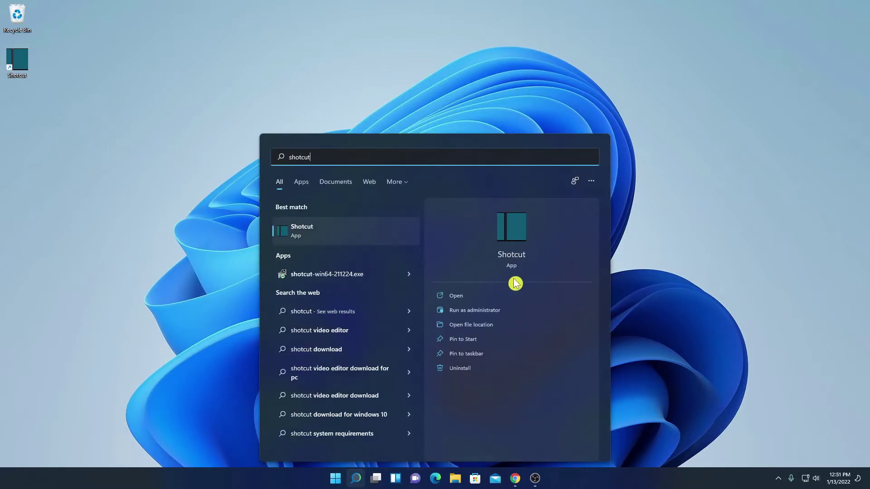
Launch Shotcut from the search results and maximize its window.
{"action": "left_click", "coordinate": [501, 299]}
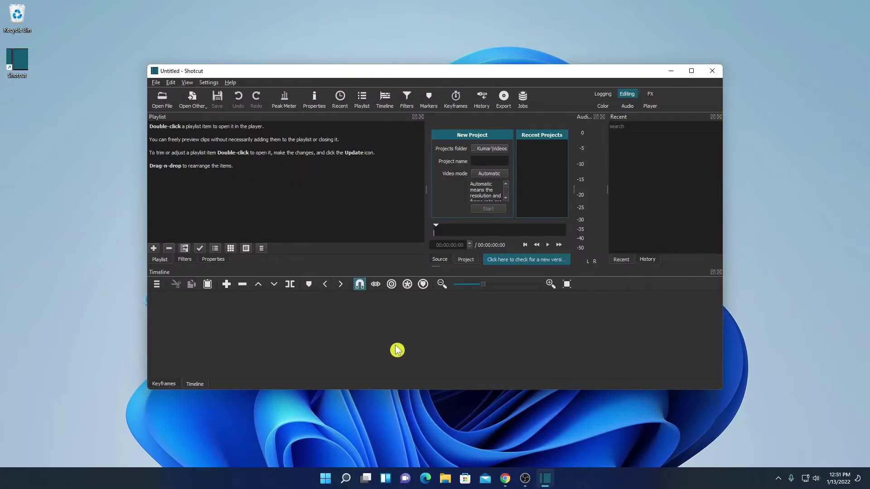
{"action": "left_click", "coordinate": [691, 72]}
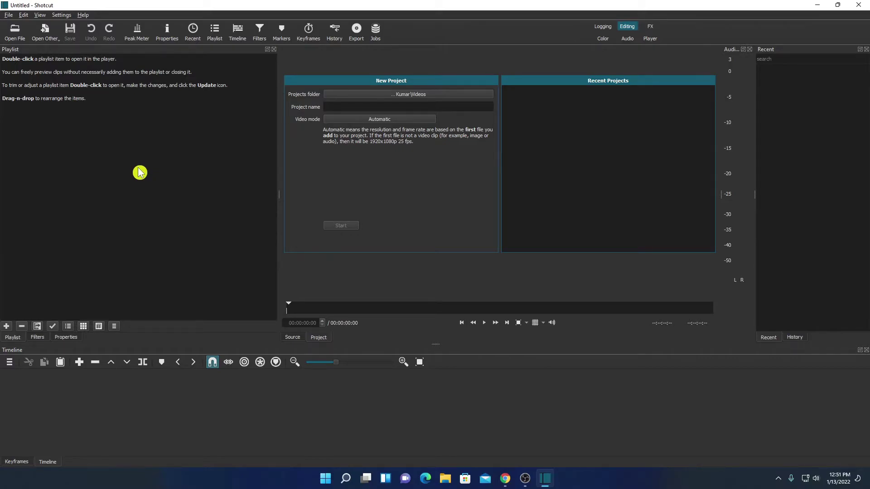
Select the taskbar-hiding tutorial video in E:\YouTube Videos\Windows 11 for opening.
{"action": "left_click", "coordinate": [16, 35]}
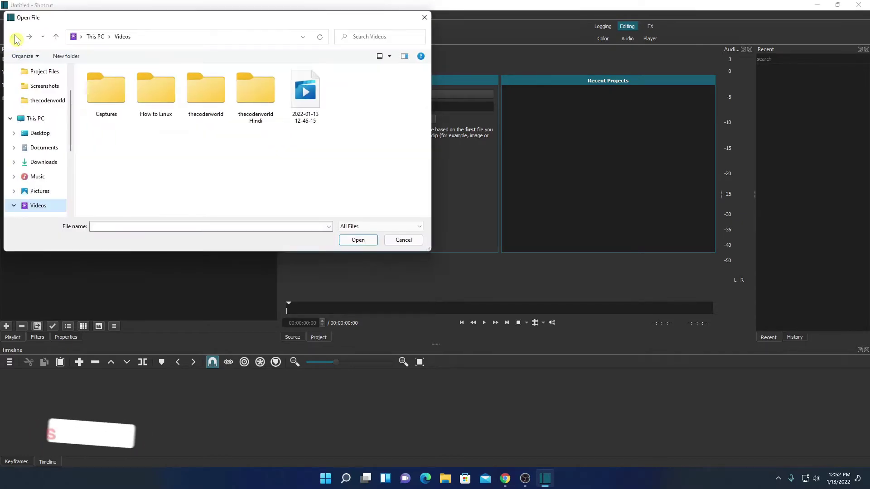
{"action": "left_click", "coordinate": [58, 120]}
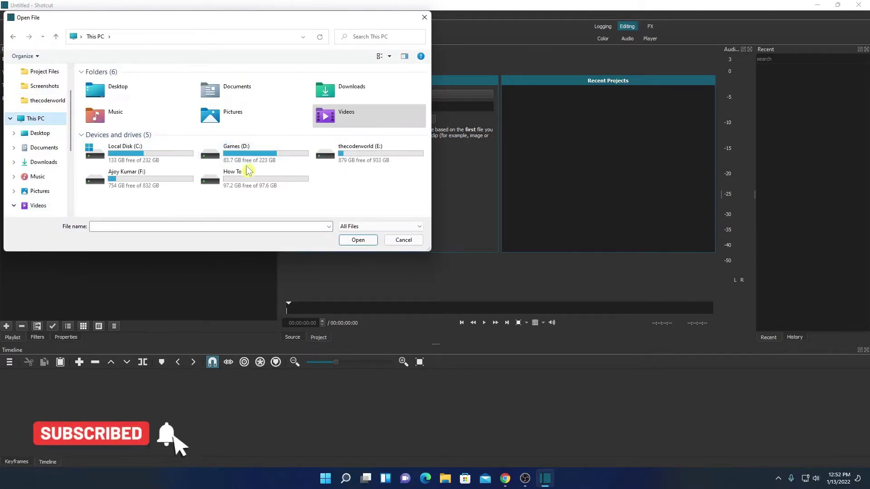
{"action": "double_click", "coordinate": [338, 154]}
{"action": "left_click", "coordinate": [113, 103]}
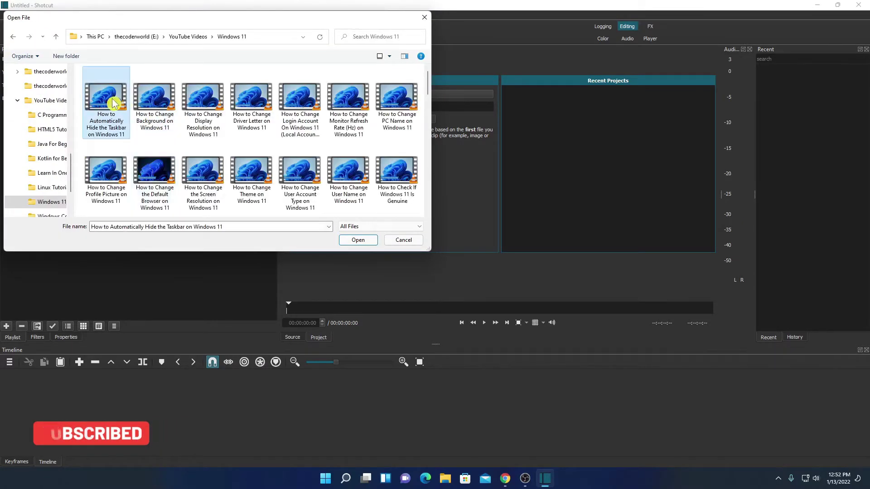
Load the video into the player, add it to the Playlist, and place it on the V1 track.
{"action": "double_click", "coordinate": [113, 103]}
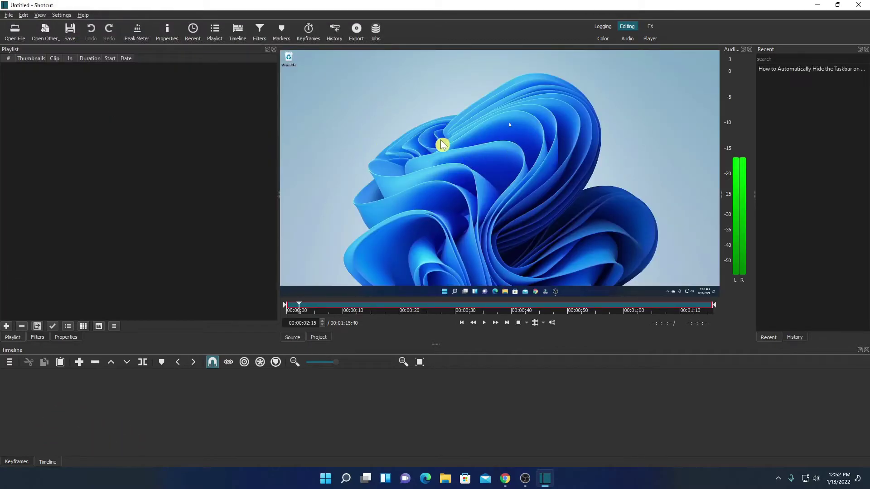
{"action": "left_click_drag", "start_coordinate": [506, 118], "coordinate": [74, 116]}
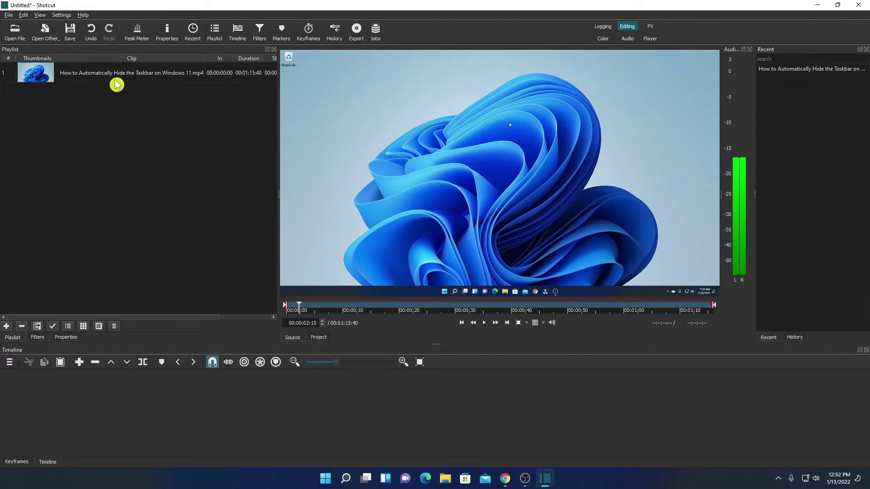
{"action": "left_click_drag", "start_coordinate": [113, 77], "coordinate": [110, 401]}
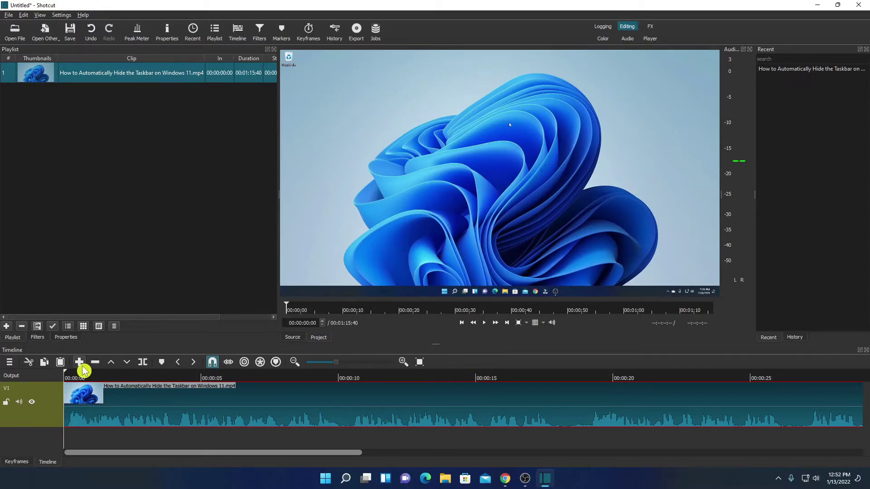
Split the clip at about 00:00:10 and bring up the options for the first part.
{"action": "left_click_drag", "start_coordinate": [64, 376], "coordinate": [342, 388]}
{"action": "left_click", "coordinate": [145, 363]}
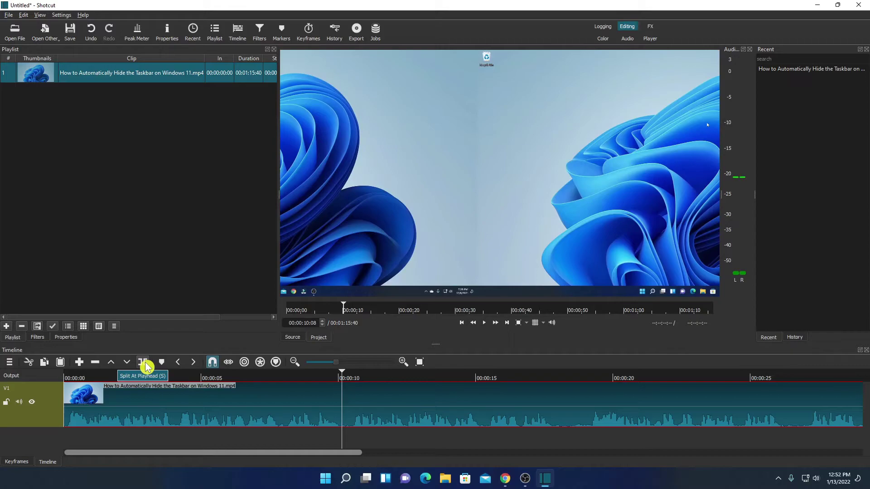
{"action": "left_click", "coordinate": [145, 363]}
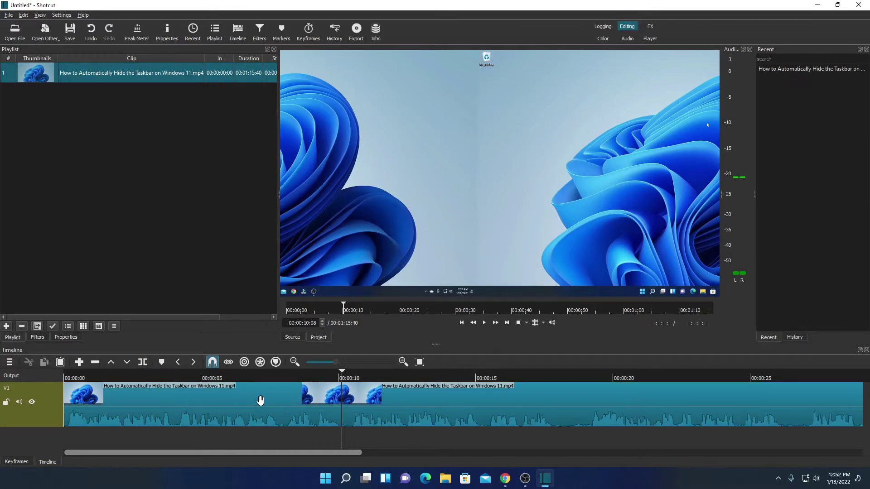
{"action": "left_click", "coordinate": [262, 404]}
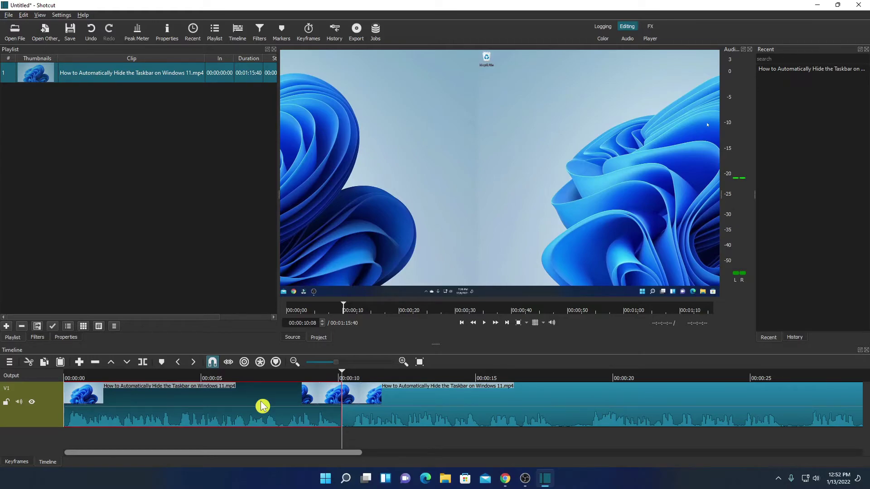
{"action": "right_click", "coordinate": [262, 406]}
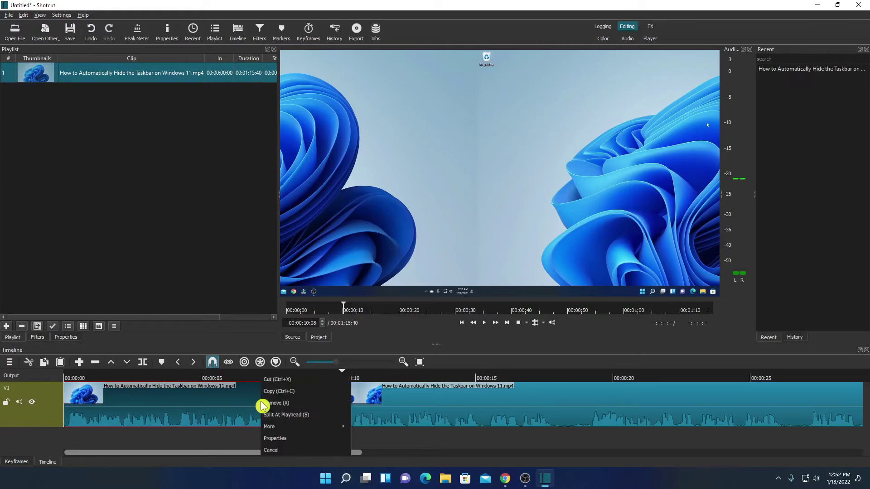
Remove the opening part, then split the clip at 00:00:07:52 and 00:00:09:01.
{"action": "left_click", "coordinate": [330, 402]}
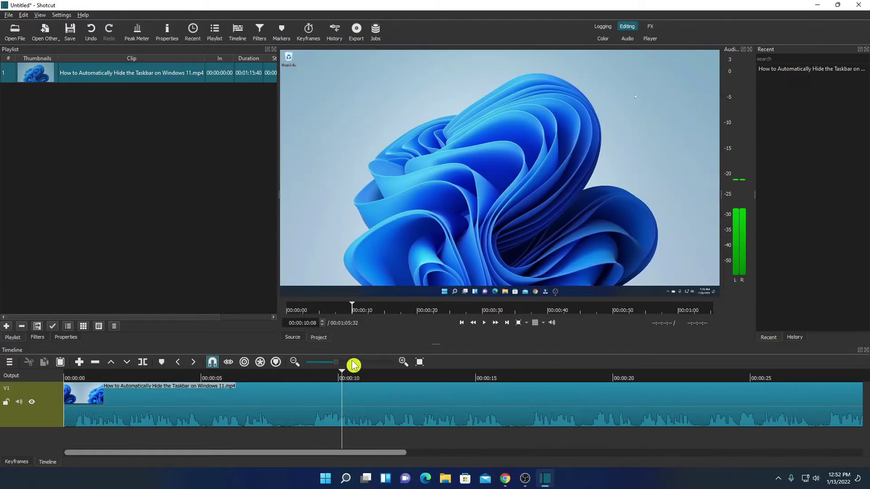
{"action": "left_click_drag", "start_coordinate": [346, 375], "coordinate": [279, 386]}
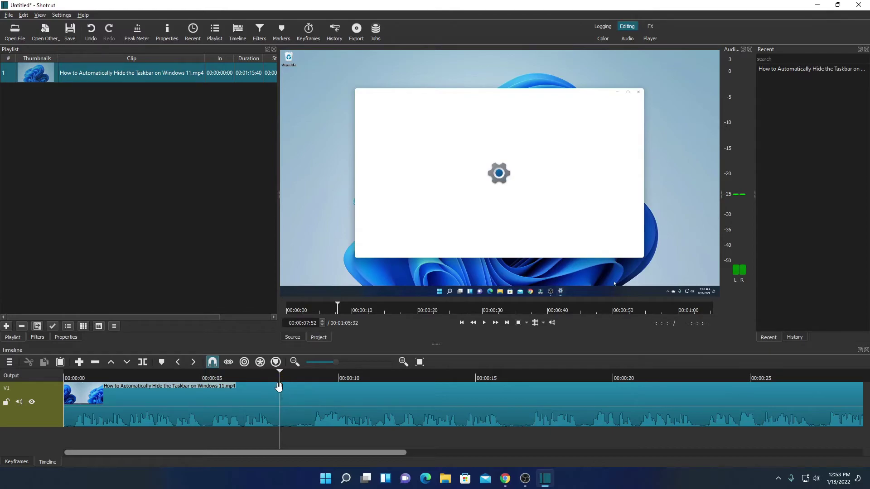
{"action": "left_click", "coordinate": [147, 365]}
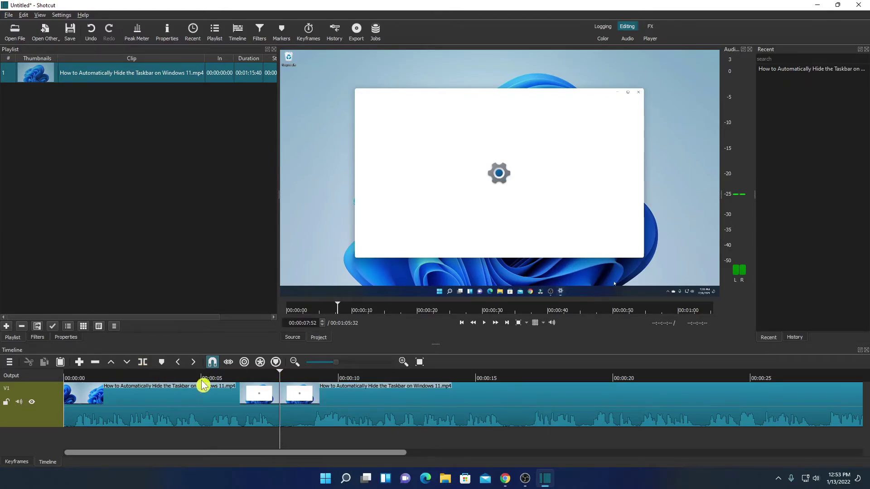
{"action": "left_click", "coordinate": [144, 366]}
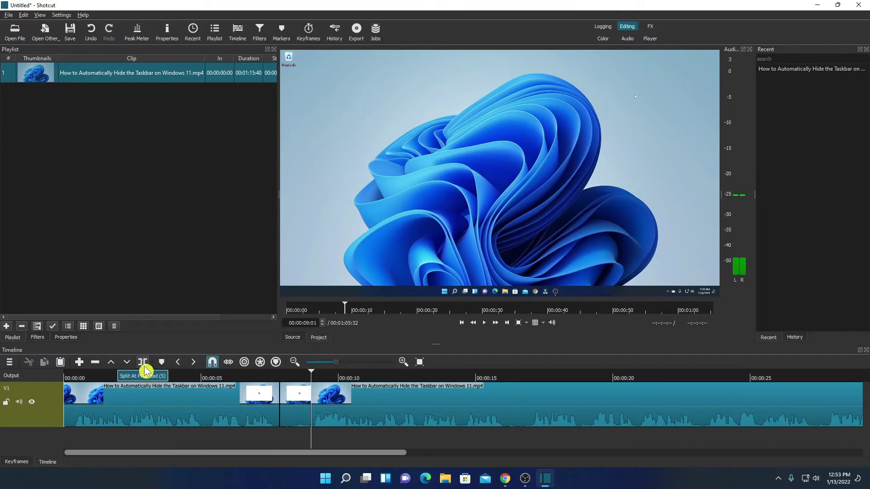
Remove the short piece between the two cuts and close the gap.
{"action": "left_click", "coordinate": [297, 409]}
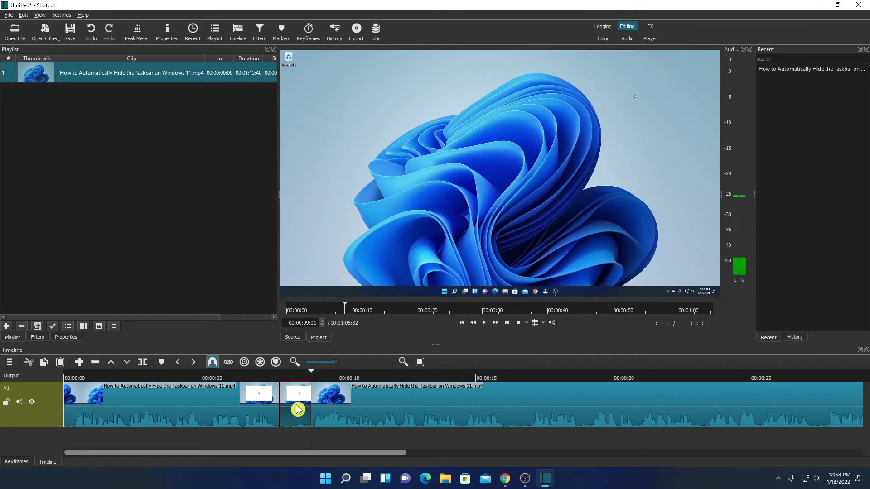
{"action": "right_click", "coordinate": [297, 408]}
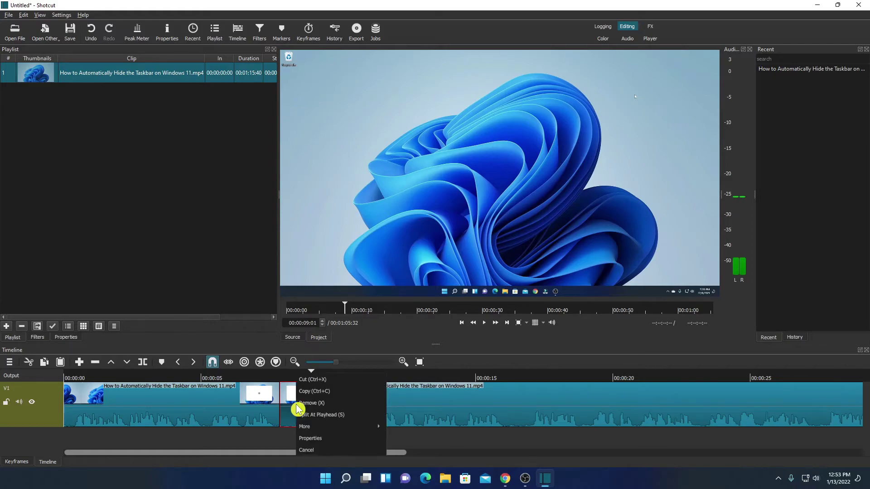
{"action": "left_click", "coordinate": [356, 403]}
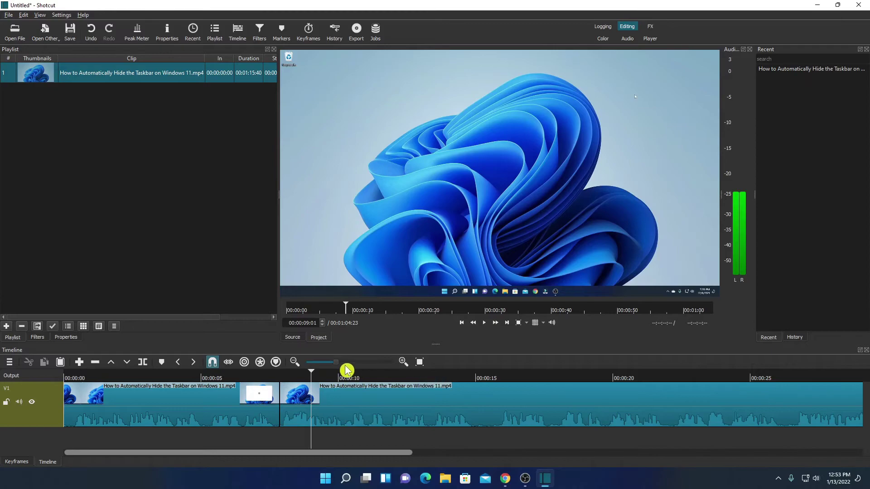
Choose the H.264 High Profile export preset and set the Advanced format to mp4.
{"action": "left_click", "coordinate": [356, 32]}
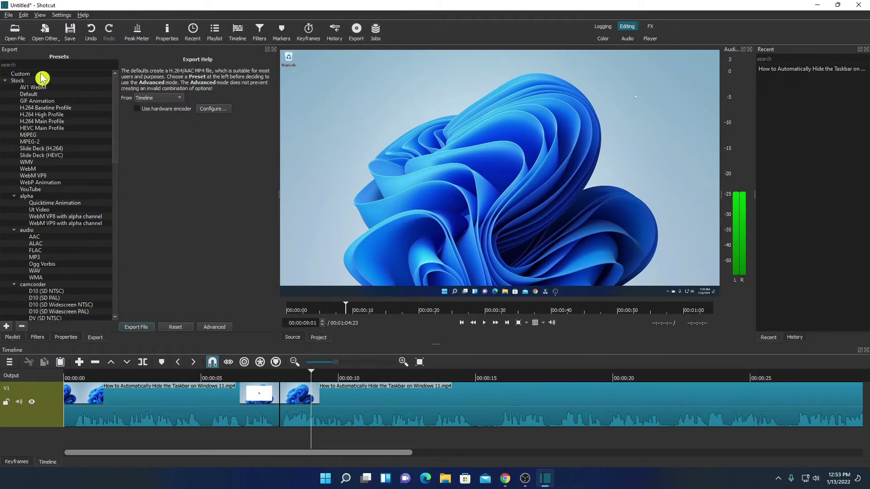
{"action": "left_click", "coordinate": [59, 115]}
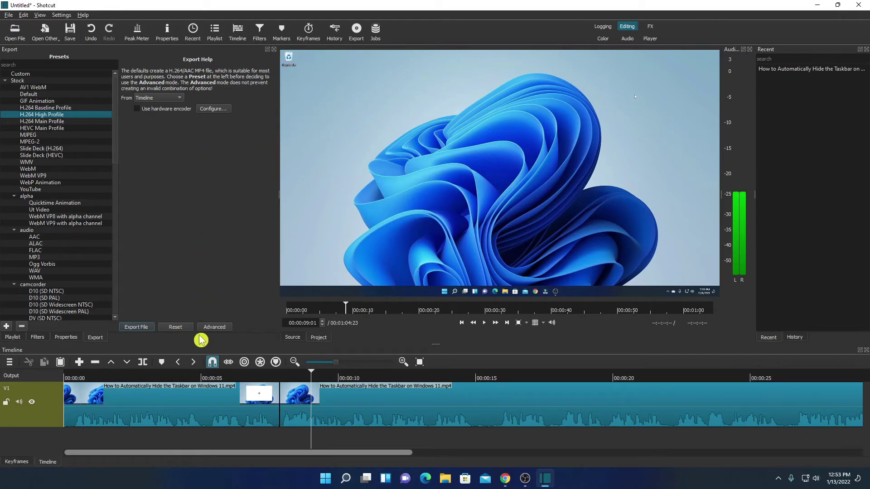
{"action": "left_click", "coordinate": [213, 327]}
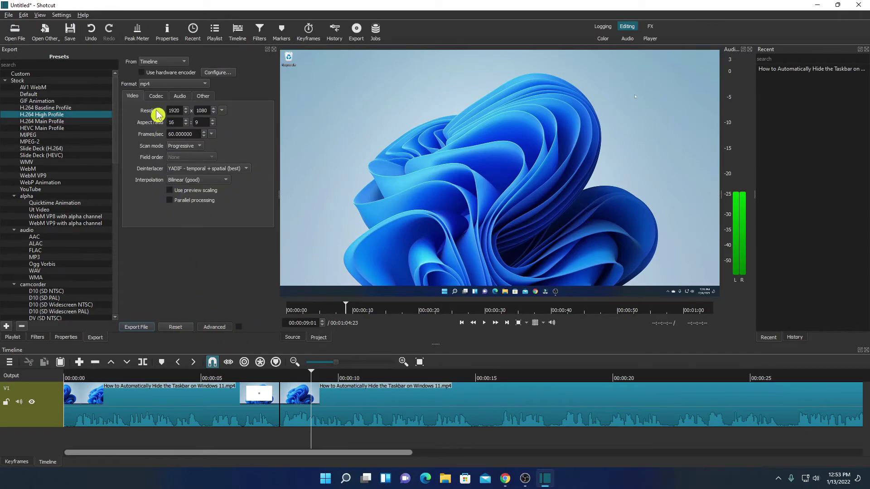
{"action": "left_click", "coordinate": [178, 85]}
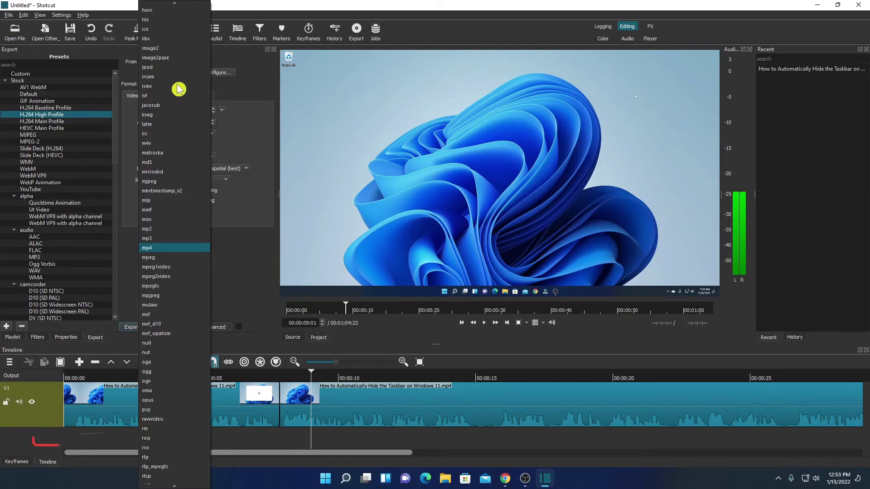
{"action": "left_click", "coordinate": [185, 248]}
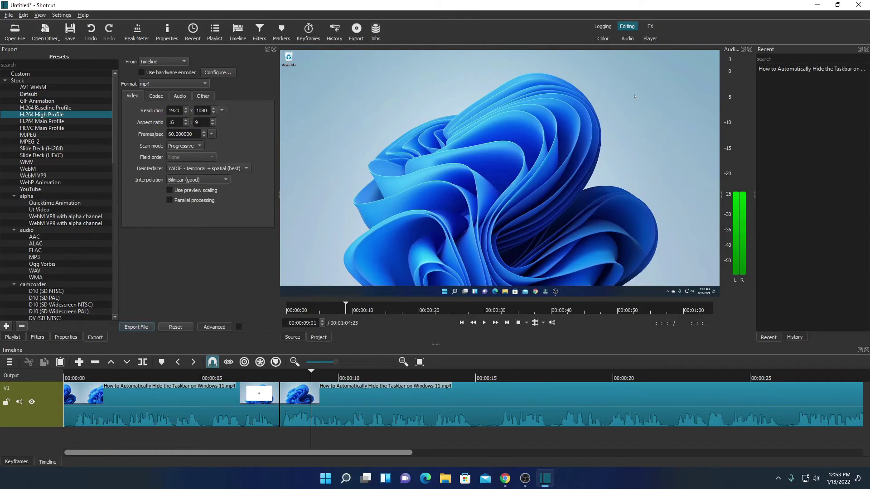
Review the codec and audio settings, keeping 2 (stereo) channels and aac audio.
{"action": "left_click", "coordinate": [157, 97]}
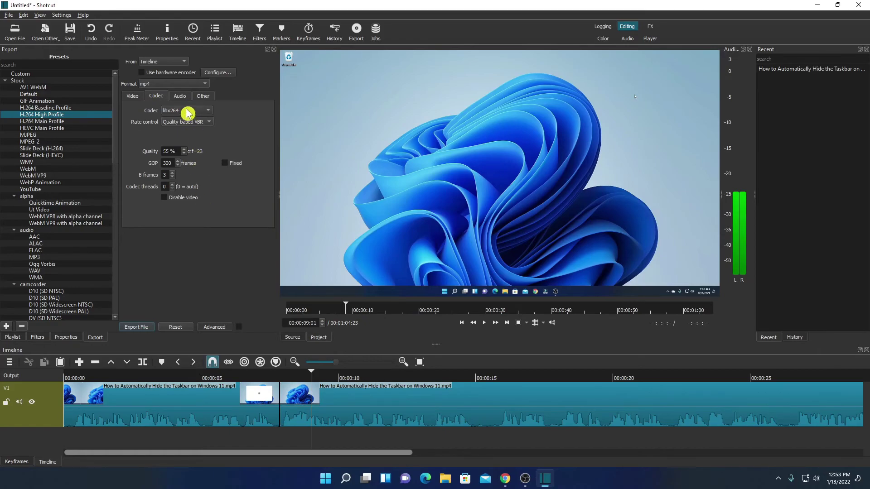
{"action": "left_click", "coordinate": [180, 96]}
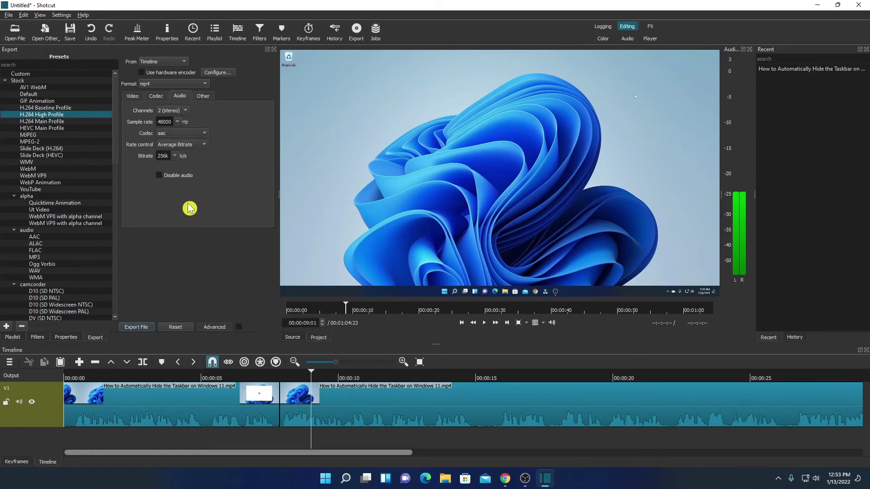
{"action": "left_click", "coordinate": [182, 111]}
{"action": "left_click", "coordinate": [186, 110]}
{"action": "left_click", "coordinate": [190, 133]}
{"action": "left_click", "coordinate": [233, 174]}
{"action": "left_click", "coordinate": [132, 96]}
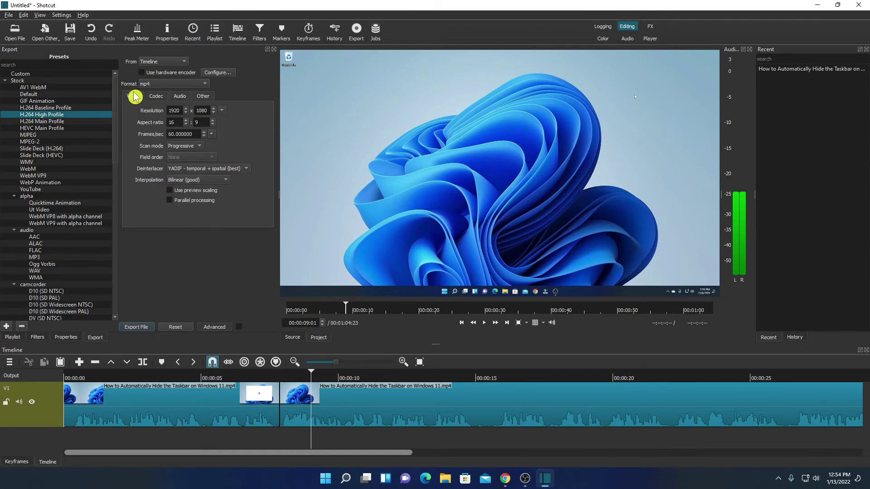
Begin the file export, pointing the save location at the Desktop and selecting the file name field.
{"action": "left_click", "coordinate": [131, 328]}
{"action": "left_click", "coordinate": [29, 119]}
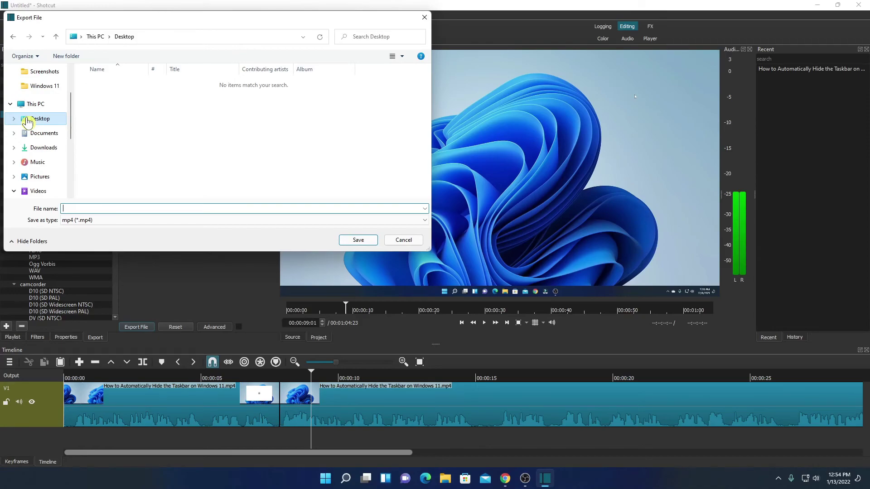
{"action": "left_click", "coordinate": [77, 208]}
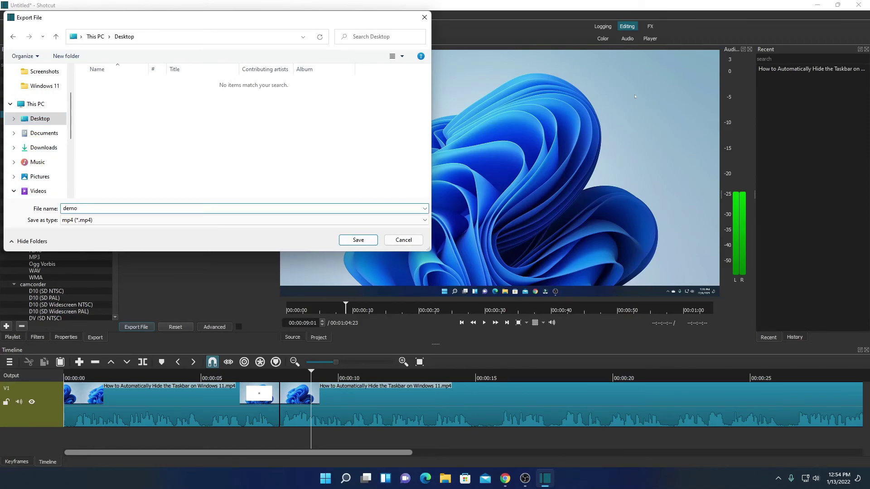
Save the export as demo.mp4, check its job progress, and restore down the Shotcut window.
{"action": "left_click", "coordinate": [358, 240]}
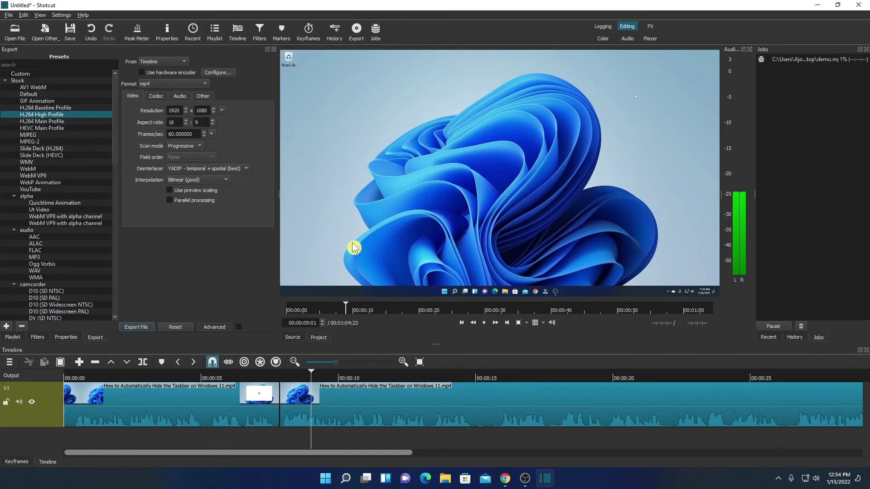
{"action": "left_click", "coordinate": [773, 60]}
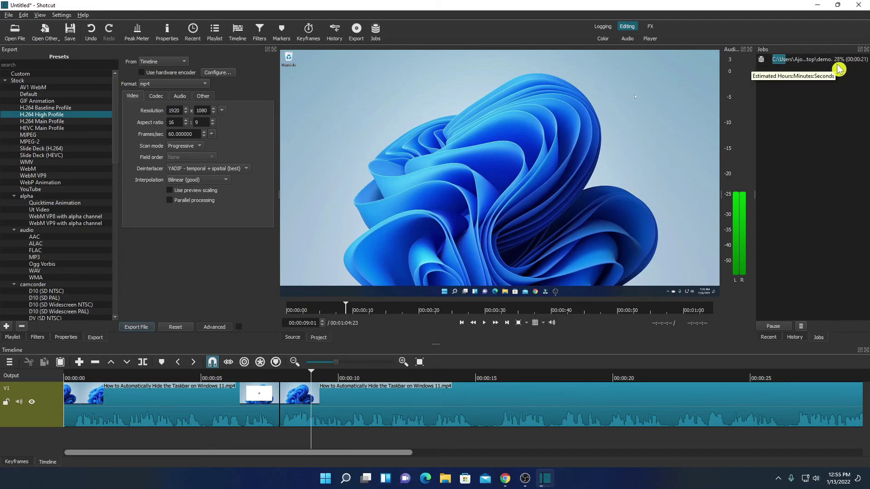
{"action": "left_click", "coordinate": [837, 5]}
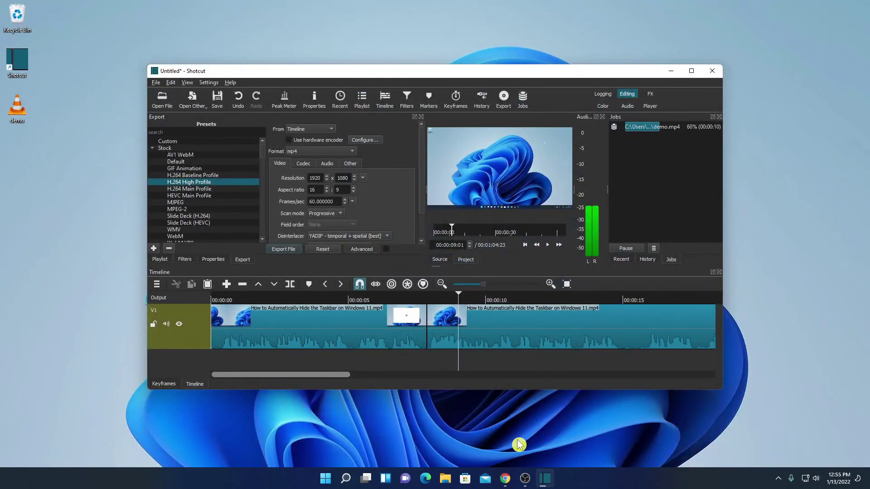